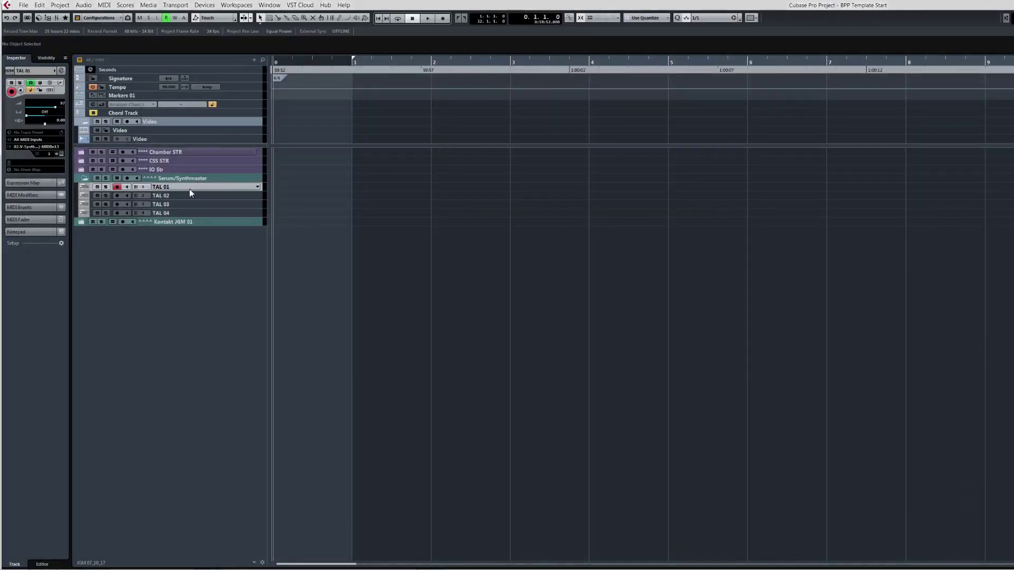
Collapse TAL 01's Inspector header, reselect TAL 01, and briefly expand then hide its MIDI Fader section.
left_click(188, 195)
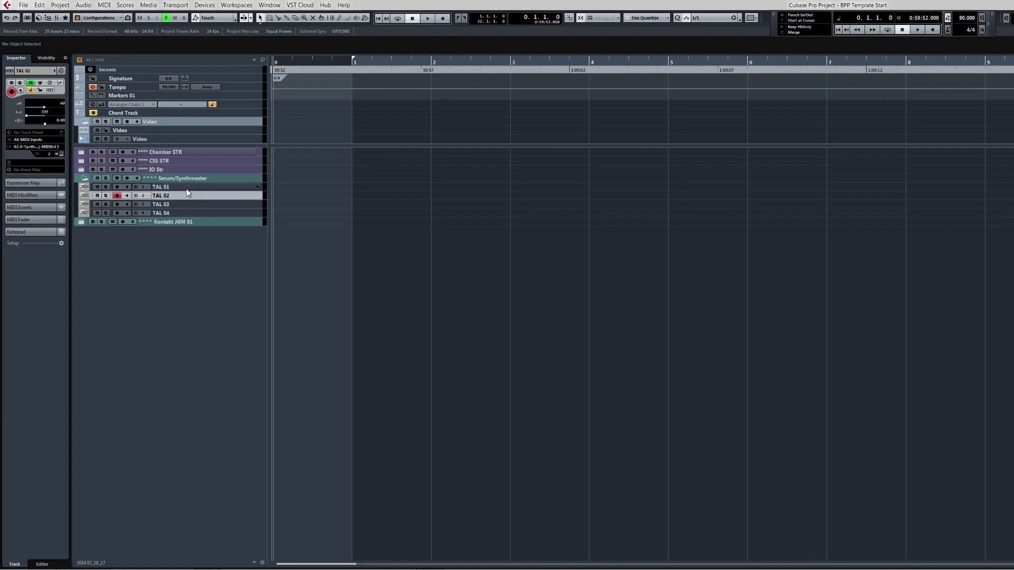
left_click(186, 190)
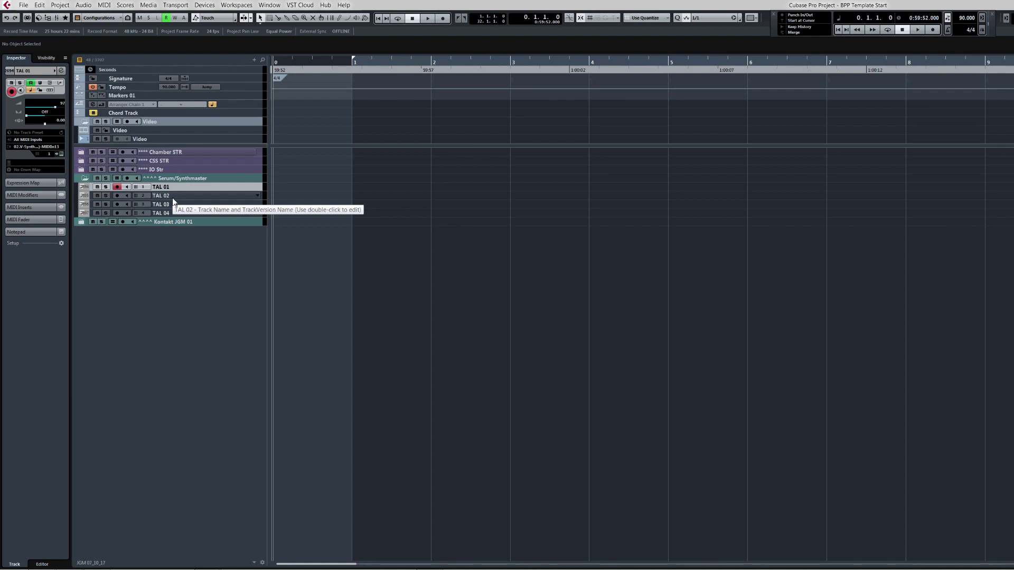
left_click(31, 73)
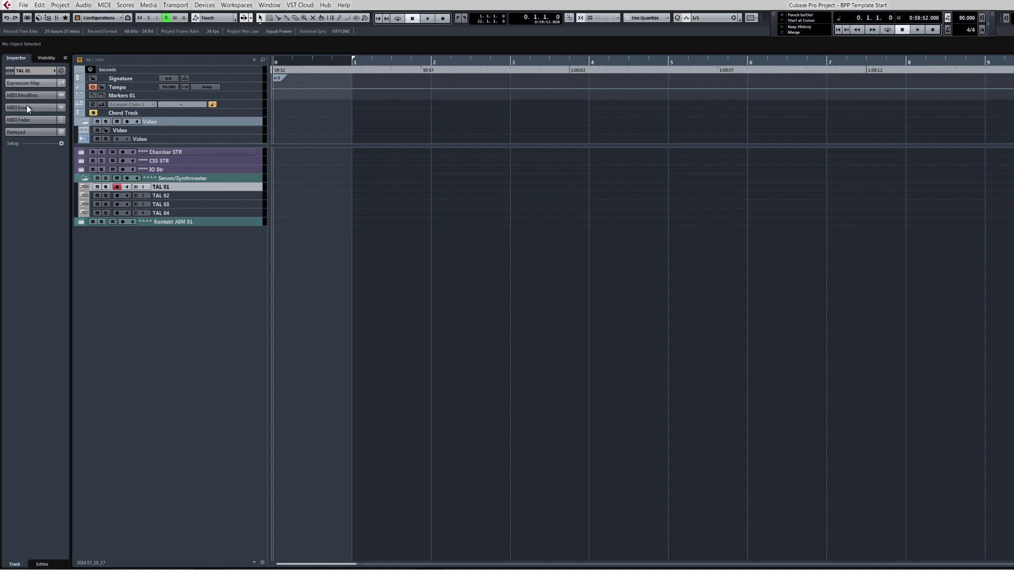
left_click(166, 198)
left_click(167, 204)
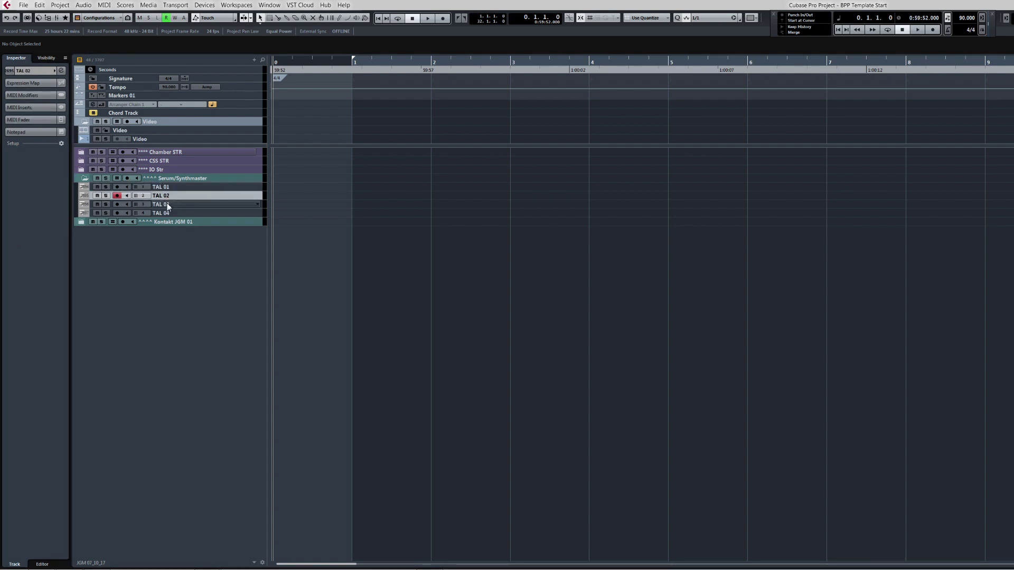
left_click(168, 188)
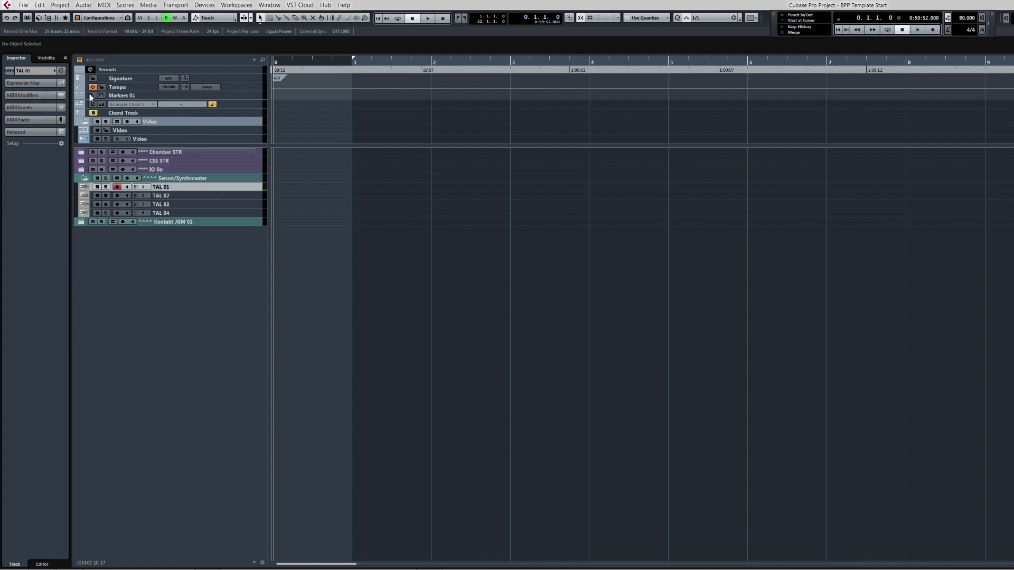
left_click(41, 120)
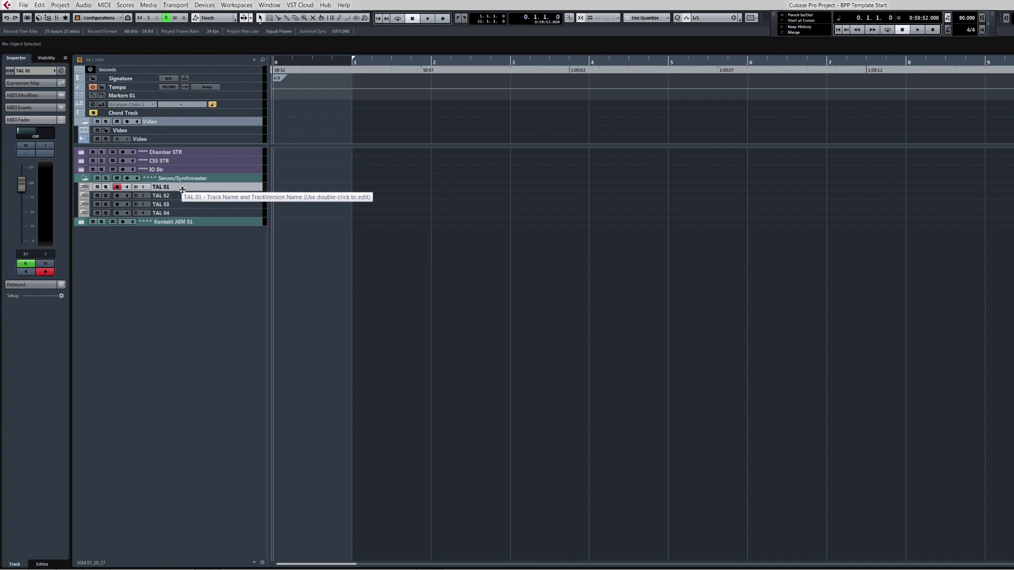
left_click(33, 120)
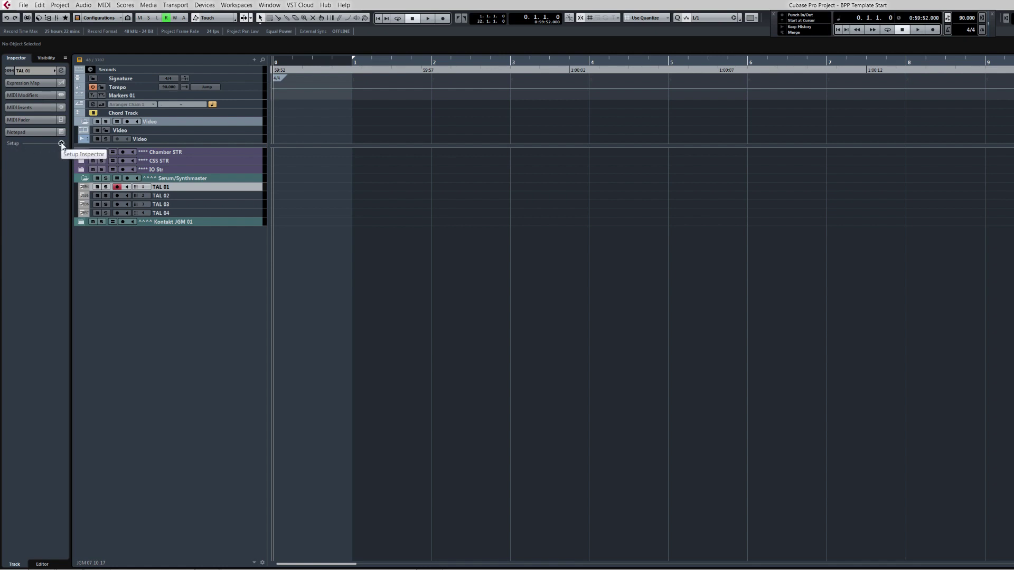
Enable the Instrument section in Inspector Setup and open V-Synth 01's Output list, currently Diva 01.
left_click(61, 144)
left_click(86, 251)
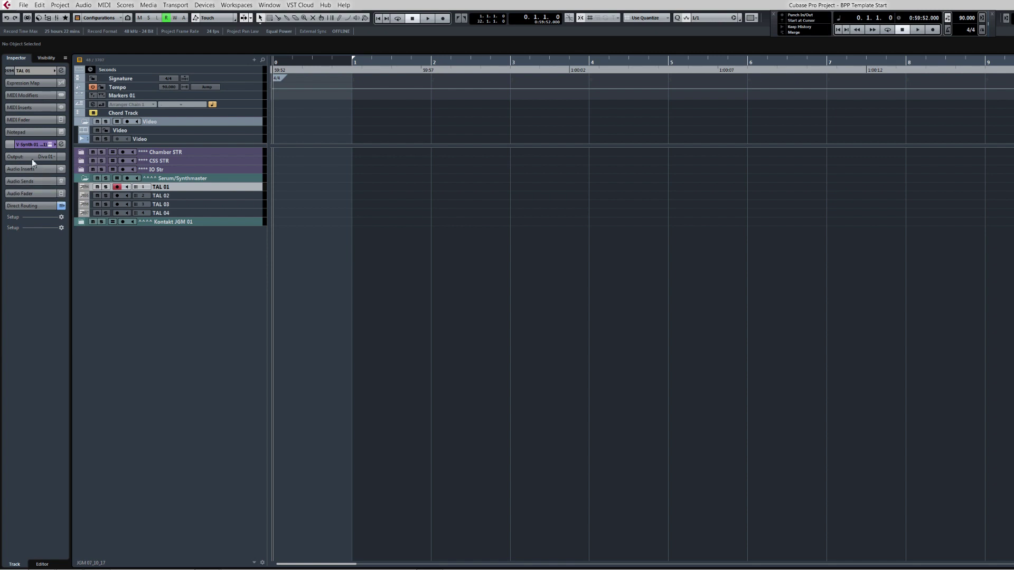
left_click(30, 144)
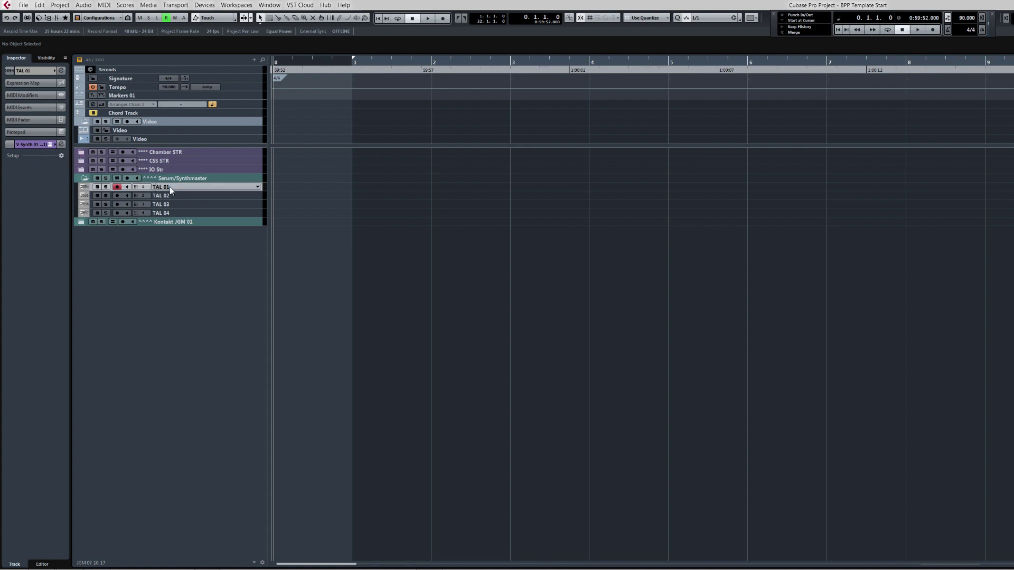
left_click(33, 144)
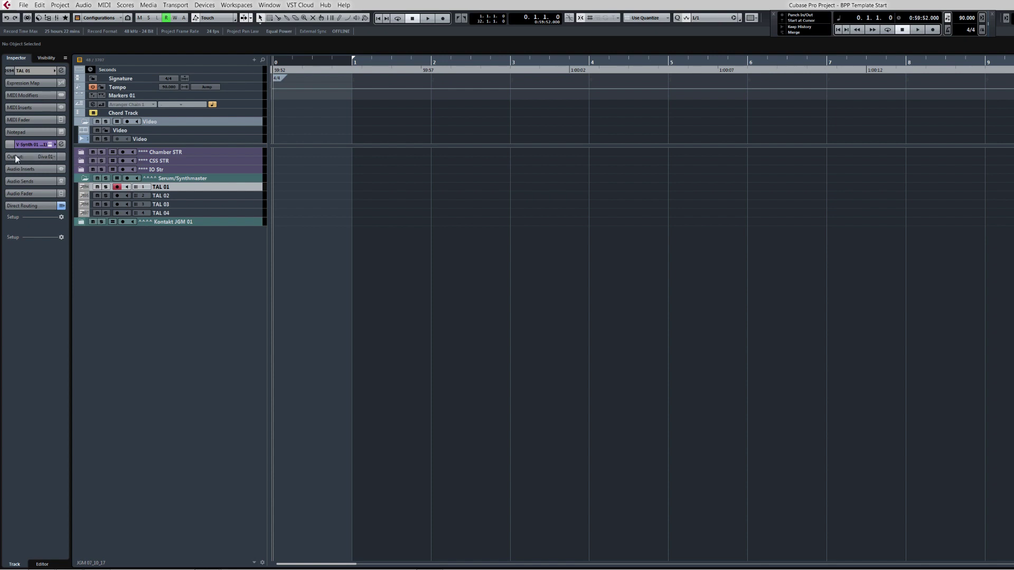
left_click(52, 157)
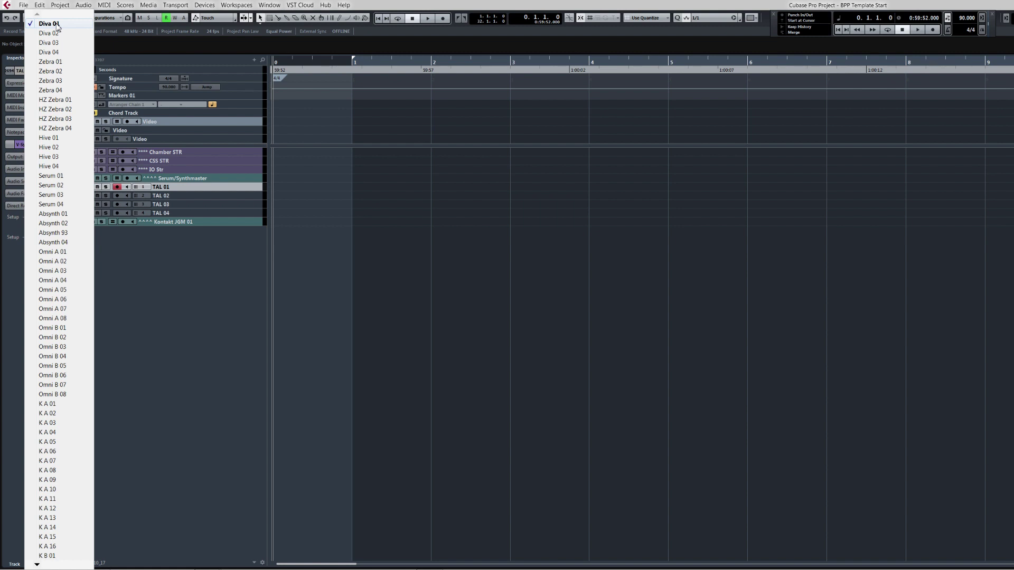
Dismiss the Output list unchanged and expand the Audio Fader, showing volume at 0.00.
left_click(182, 301)
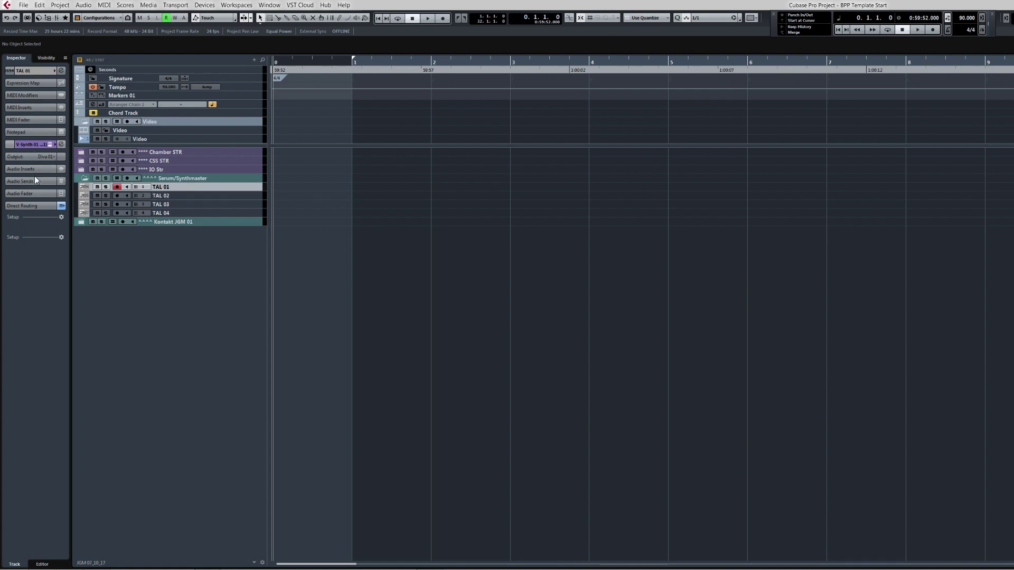
left_click(33, 194)
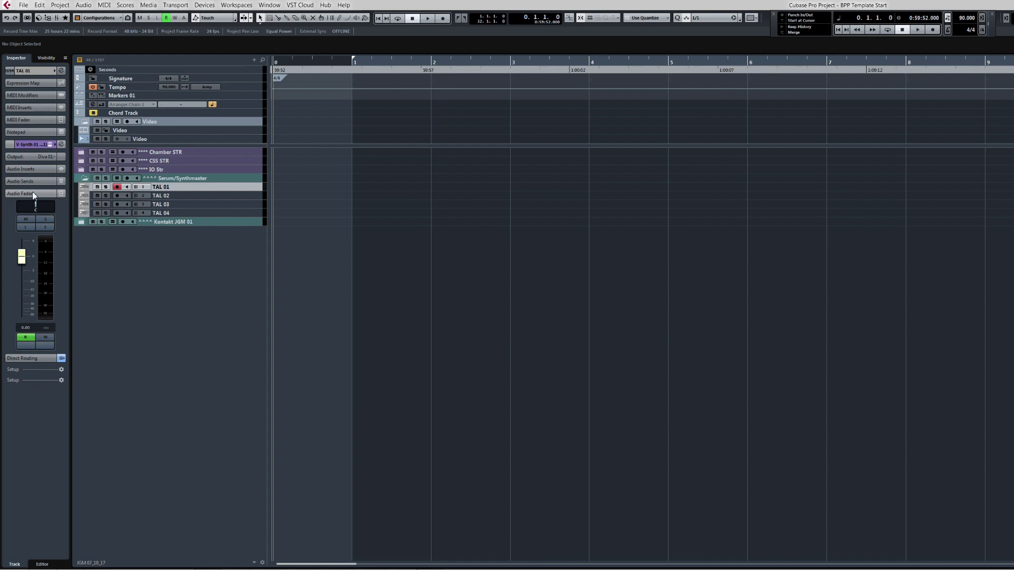
Change TAL 01's instrument return Output from Diva 01 to TAL 01.
left_click(47, 157)
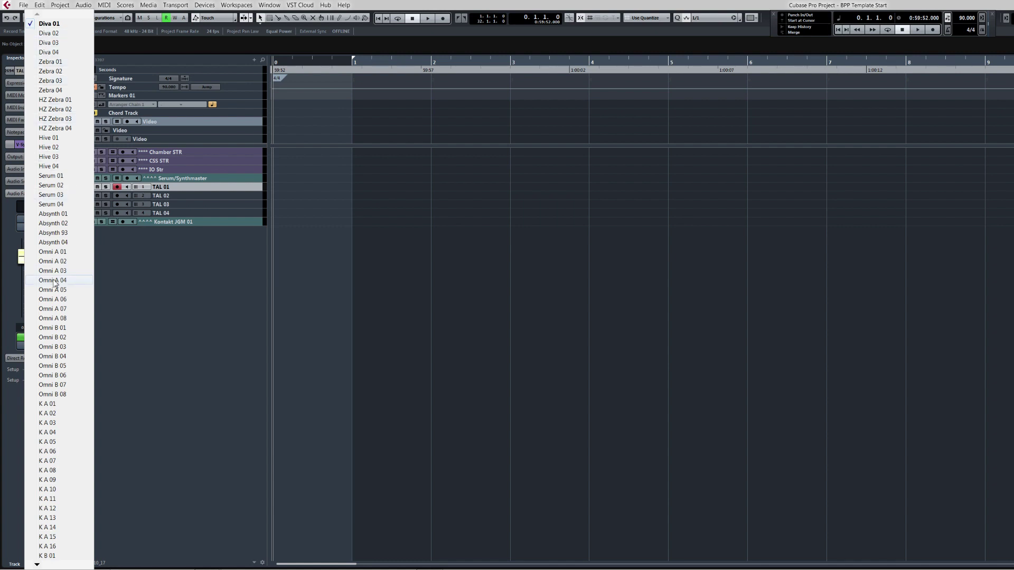
scroll(60, 239, "down", 15)
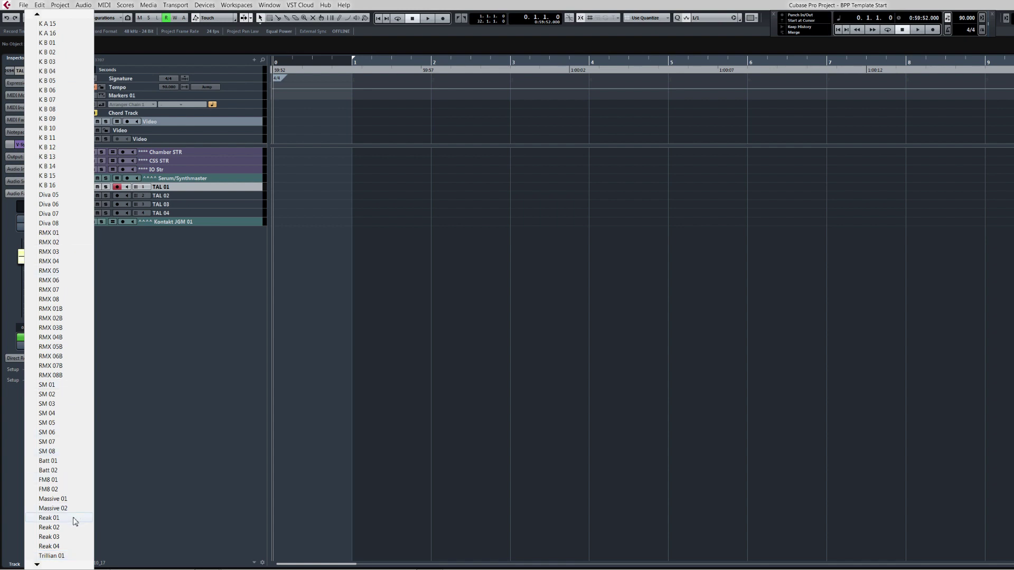
key("Down")
key("Down")
key("Down")
key("Down")
key("Down")
key("Down")
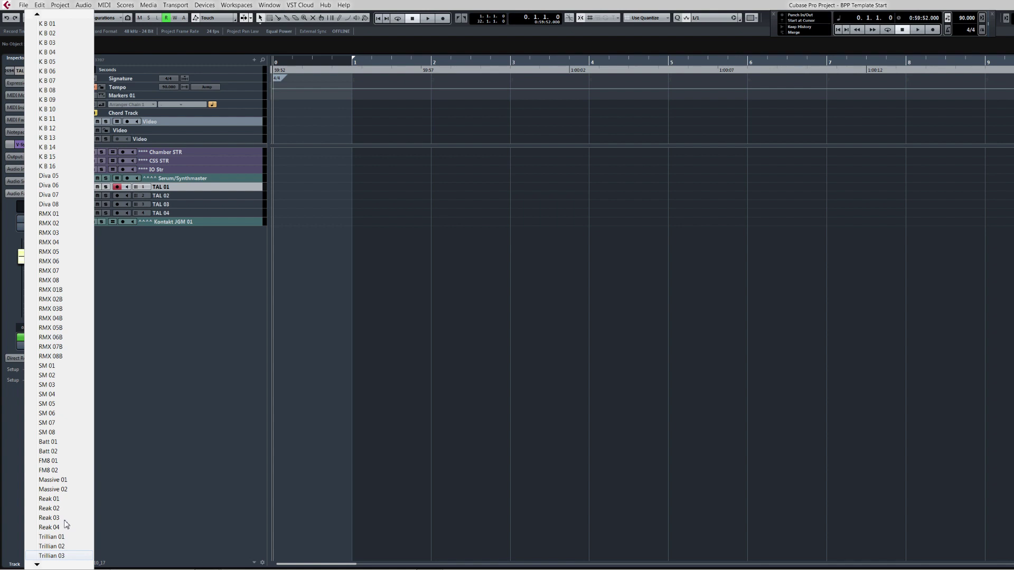
key("Down")
key("Down")
key("Down")
key("Down")
key("Down")
key("Down")
key("Down")
key("Down")
key("Down")
key("Down")
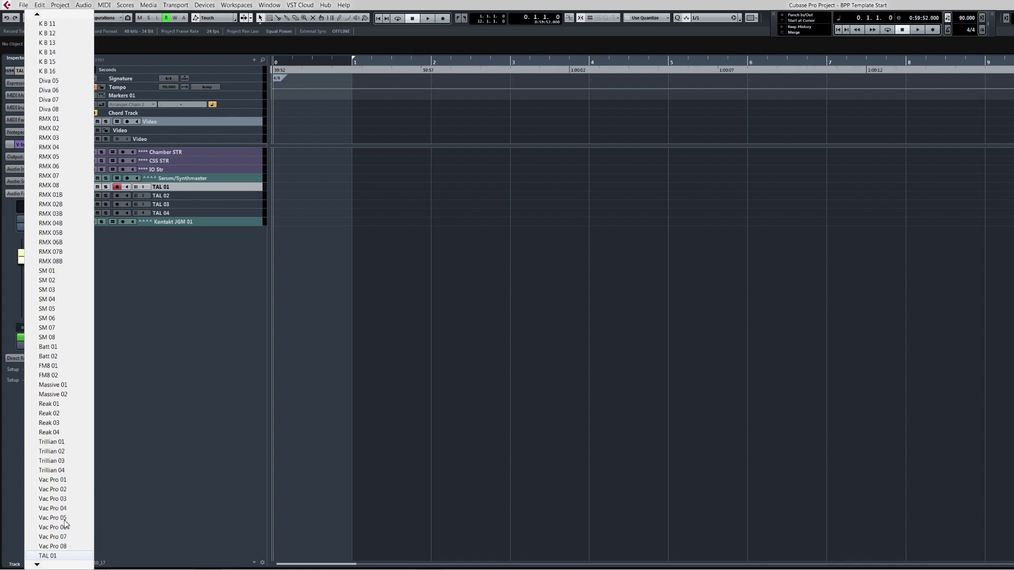
key("Return")
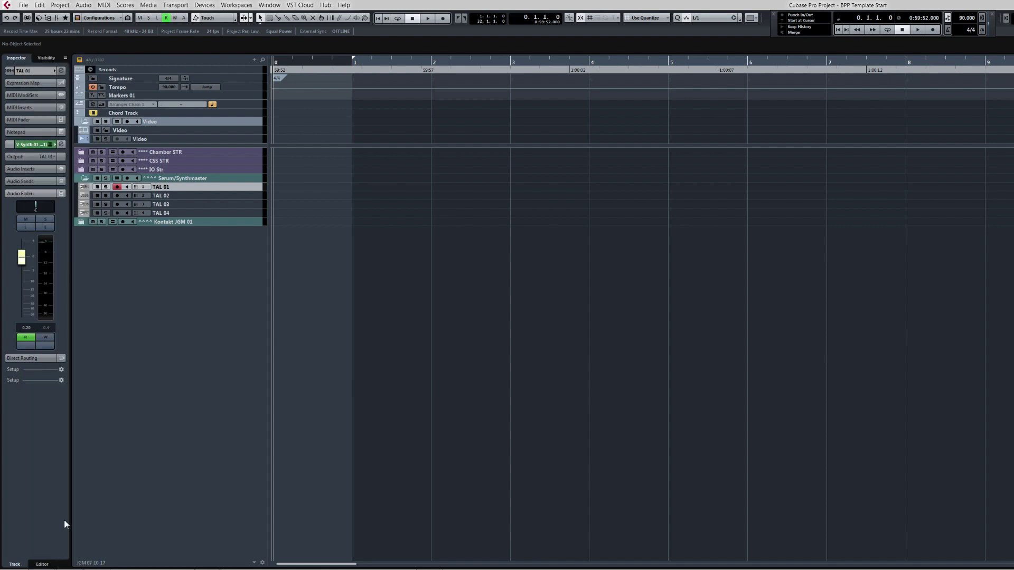
Set TAL 02's instrument return Output to the TAL 02 channel.
left_click(169, 196)
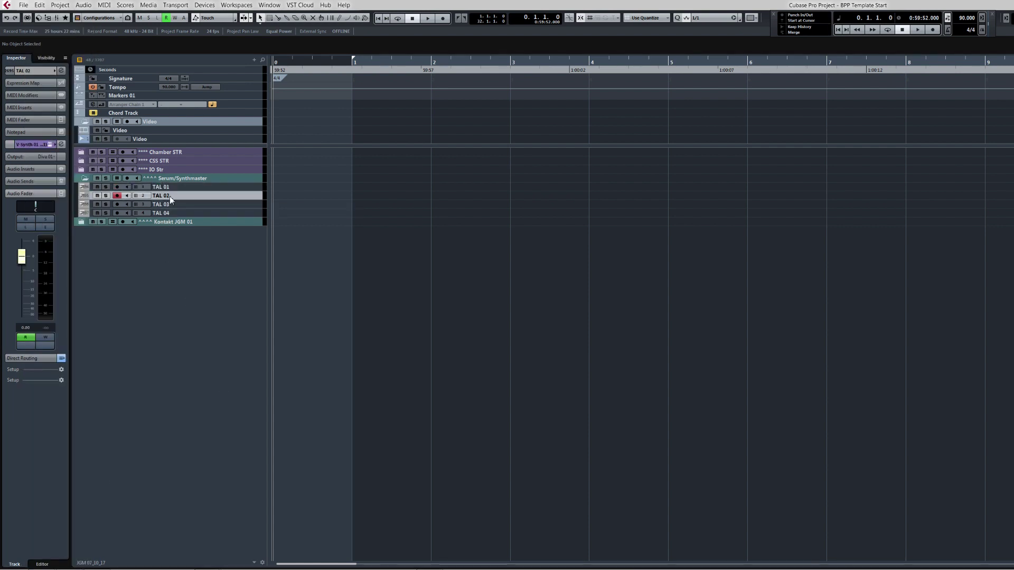
left_click(42, 157)
key("Down")
key("Down")
key("Down")
key("Down")
key("Down")
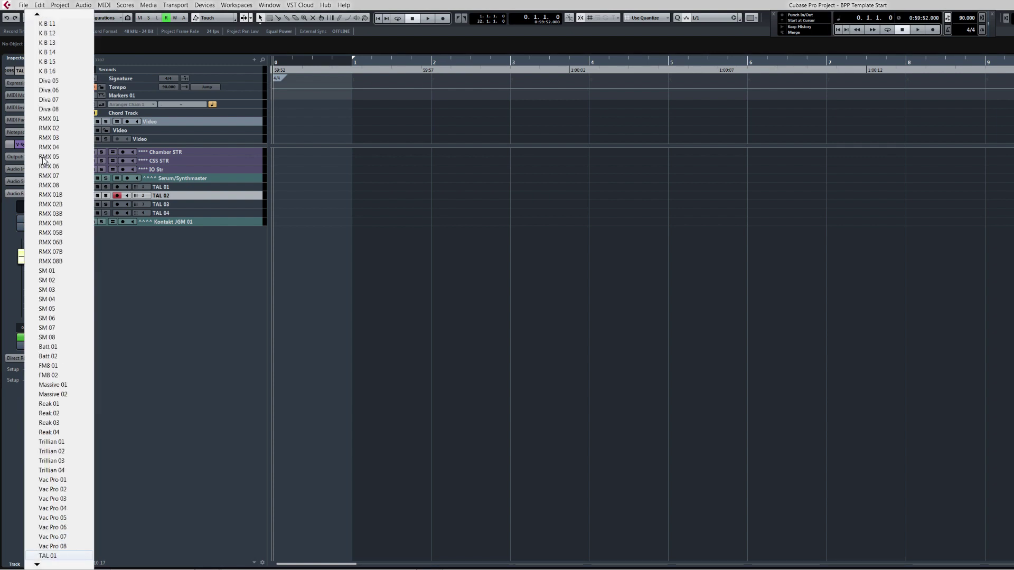
key("Down")
key("Return")
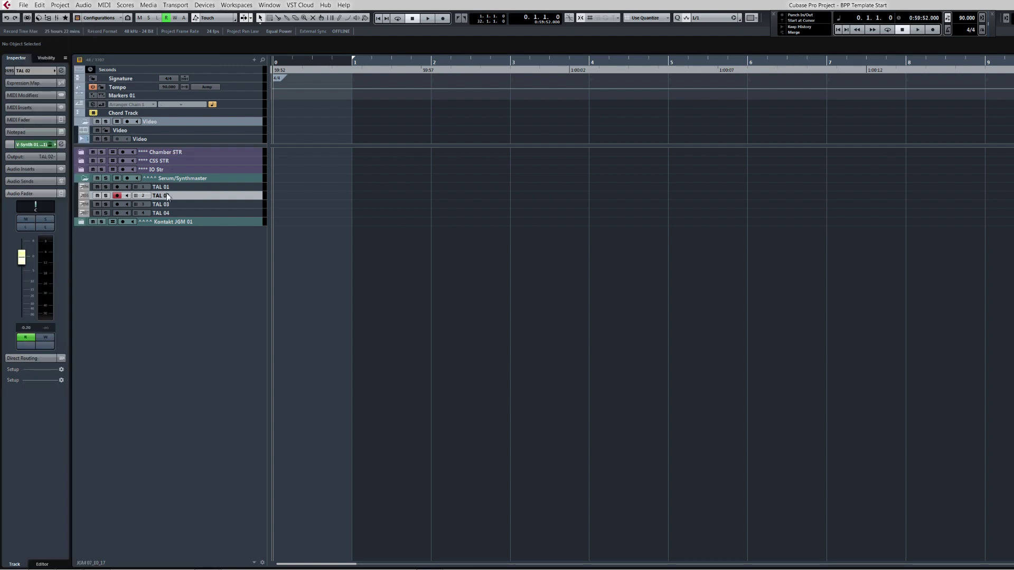
Set TAL 03's instrument return Output to the TAL 03 channel.
left_click(163, 206)
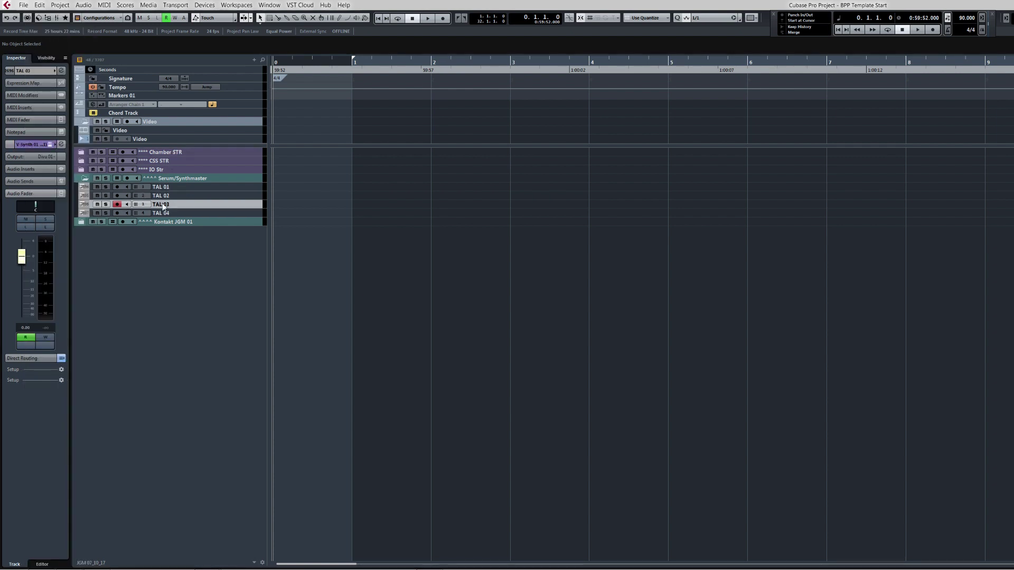
left_click(42, 159)
key("Down")
key("Down")
key("Down")
key("Down")
key("Down")
key("Down")
key("Down")
key("Down")
key("Down")
key("Down")
key("Down")
key("Down")
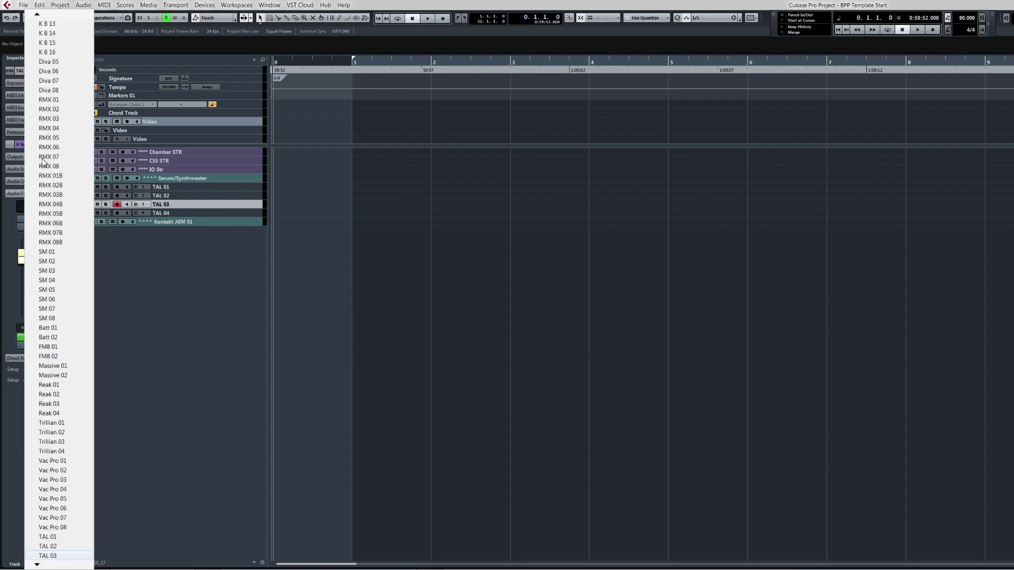
key("Return")
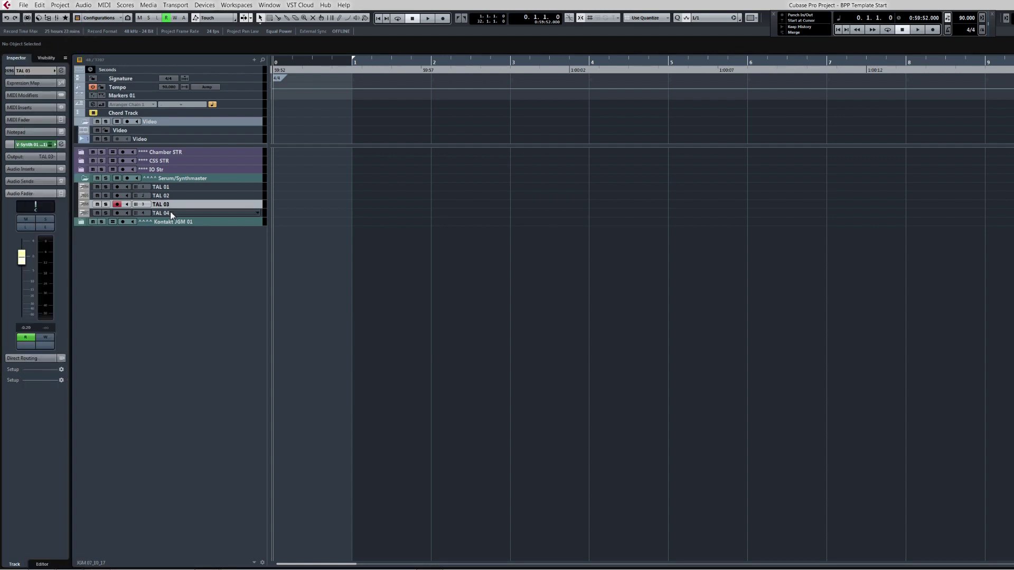
Set TAL 04's instrument return Output to the TAL 04 channel.
left_click(170, 212)
left_click(46, 157)
key("Down")
key("Down")
key("Down")
key("Down")
key("Down")
key("Down")
key("Down")
key("Down")
key("Down")
key("Down")
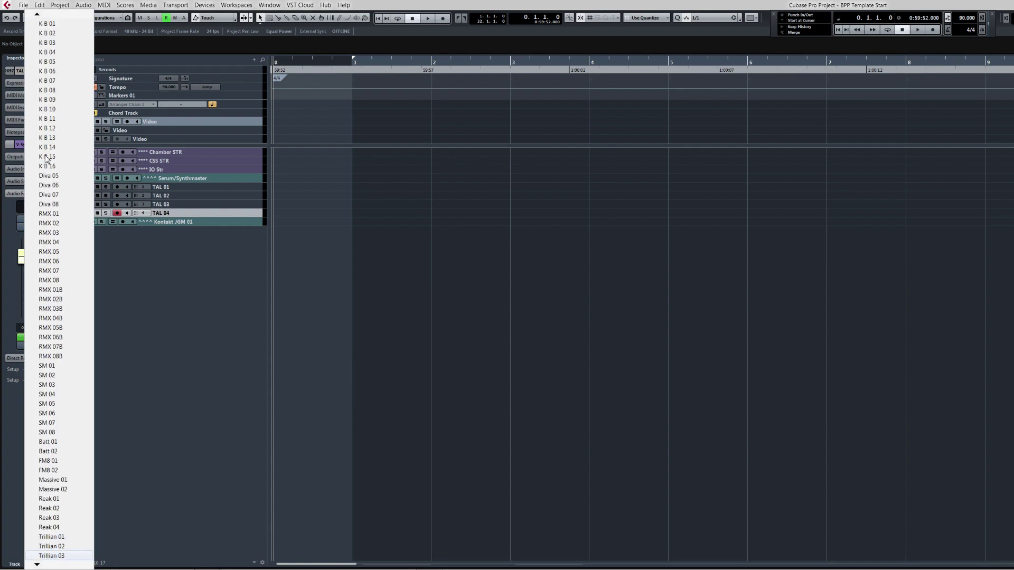
key("Down")
key("Return")
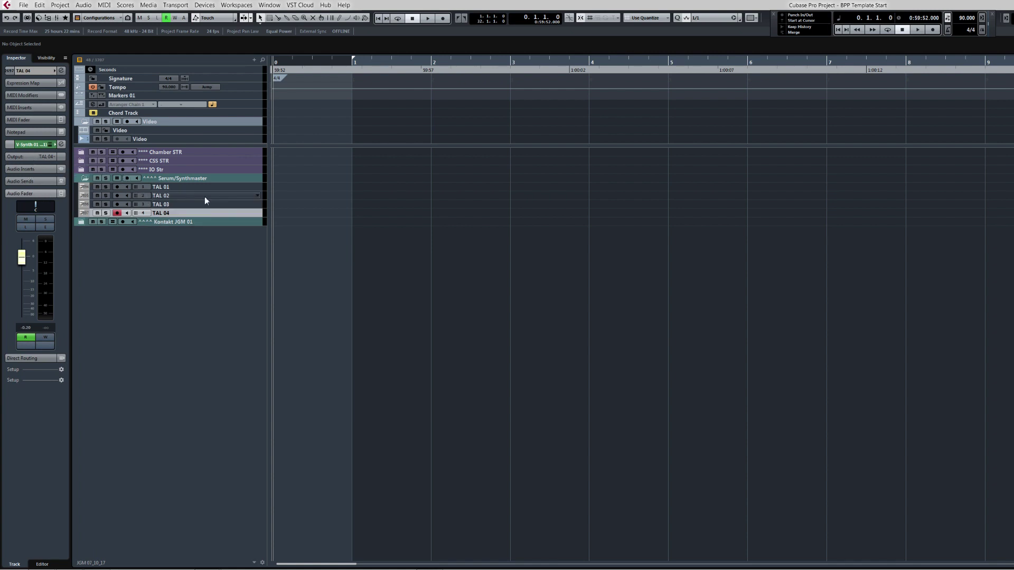
Alternate between TAL 01 and TAL 02 to verify their TAL outputs, ending on TAL 01.
left_click(183, 187)
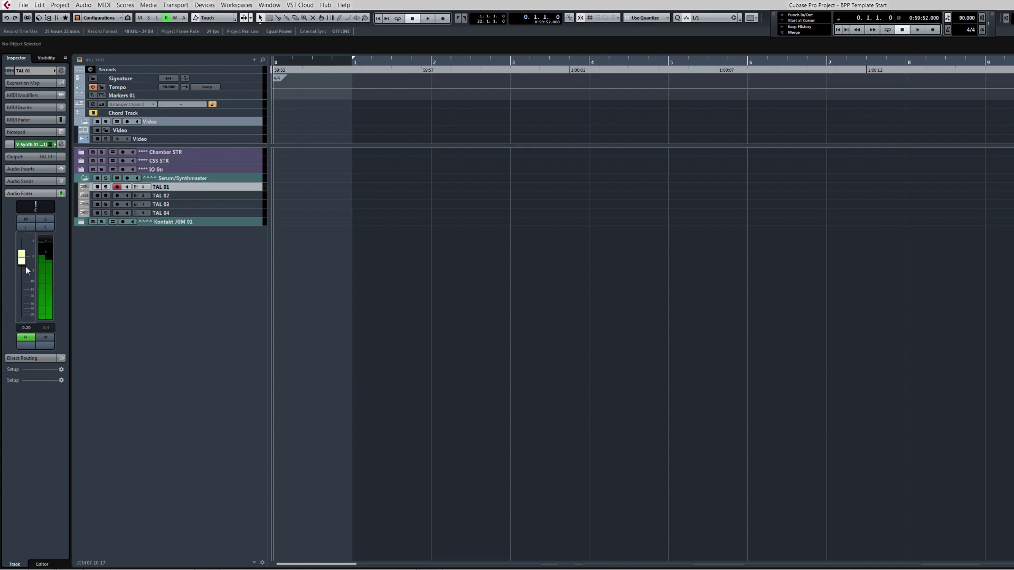
left_click(180, 196)
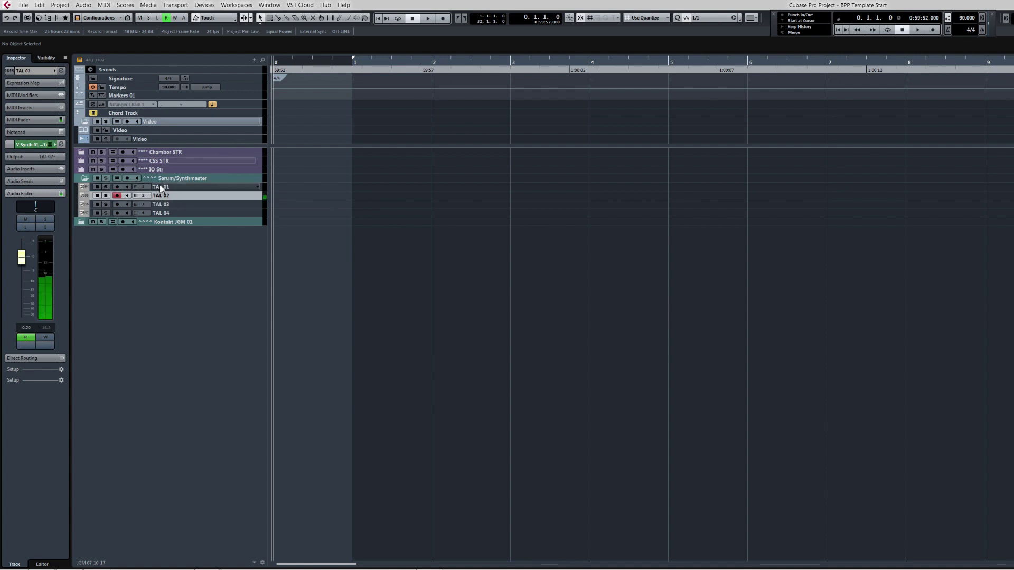
left_click(161, 187)
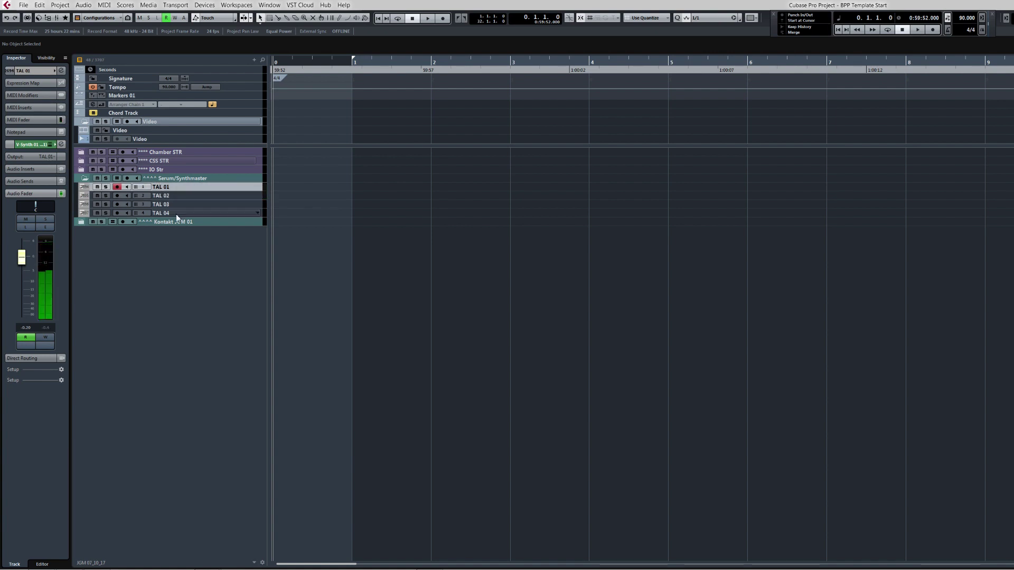
left_click(166, 195)
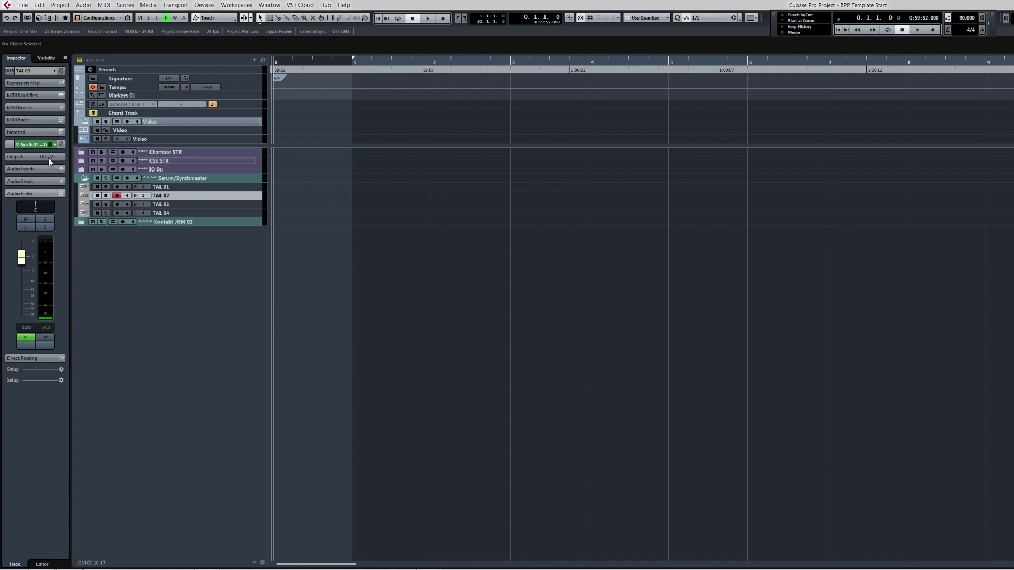
left_click(175, 187)
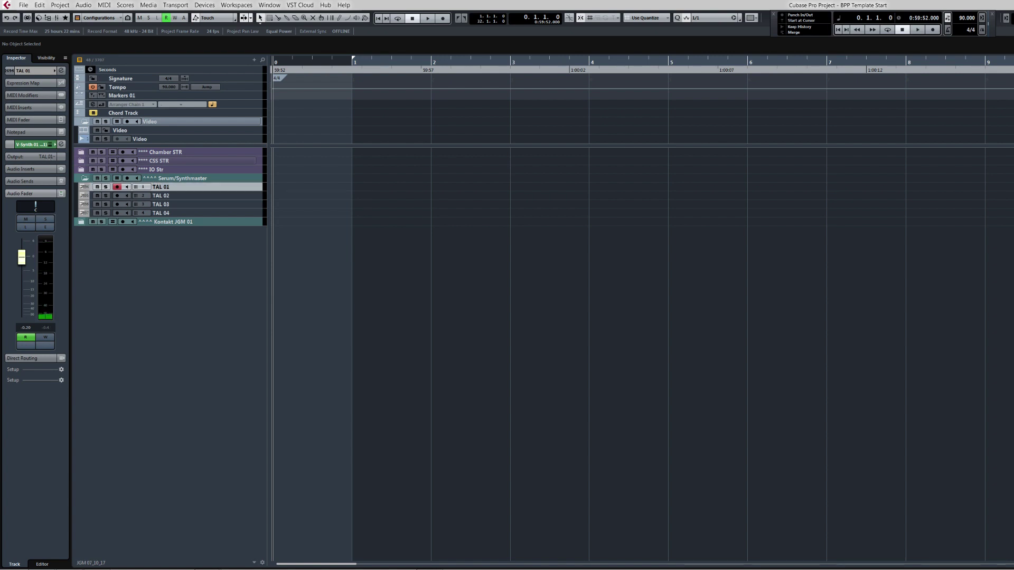